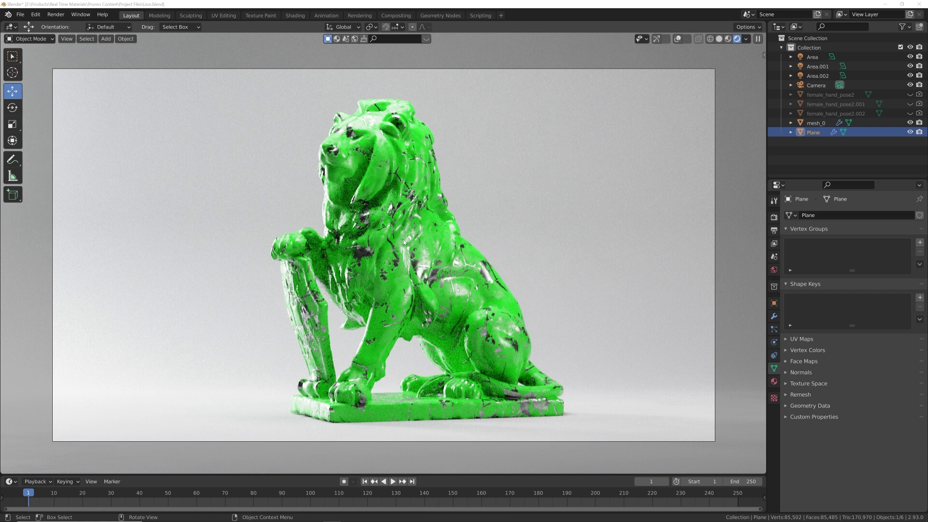
- Select the lion statue, show its green Scratched Paint material settings, and switch to Material Preview
click(396, 371)
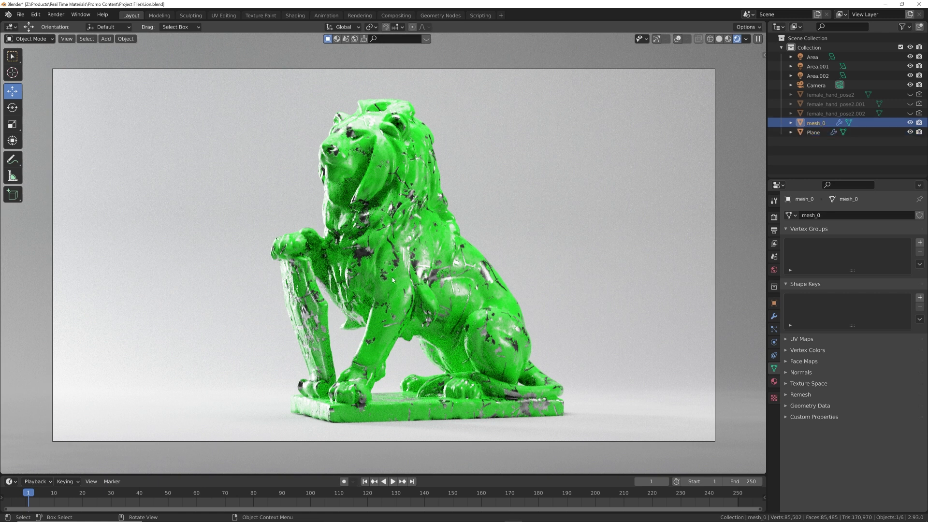
click(773, 381)
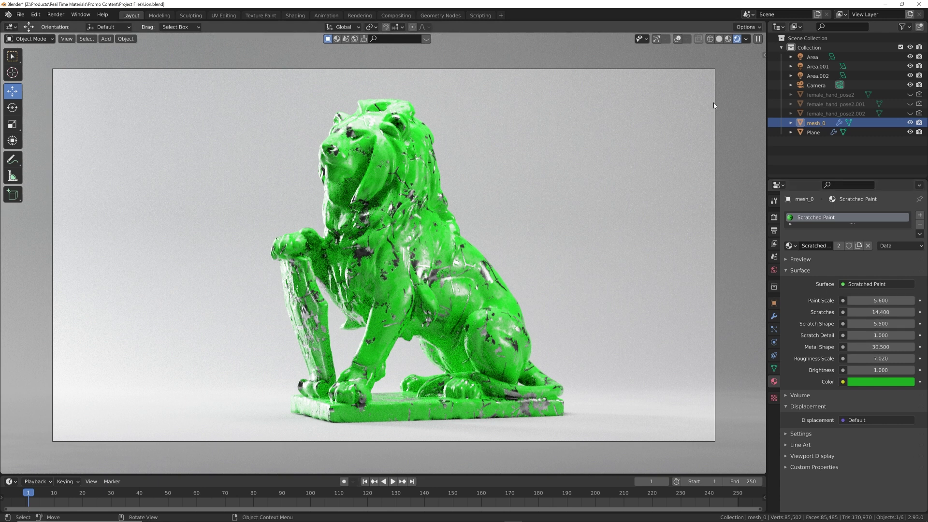
click(728, 38)
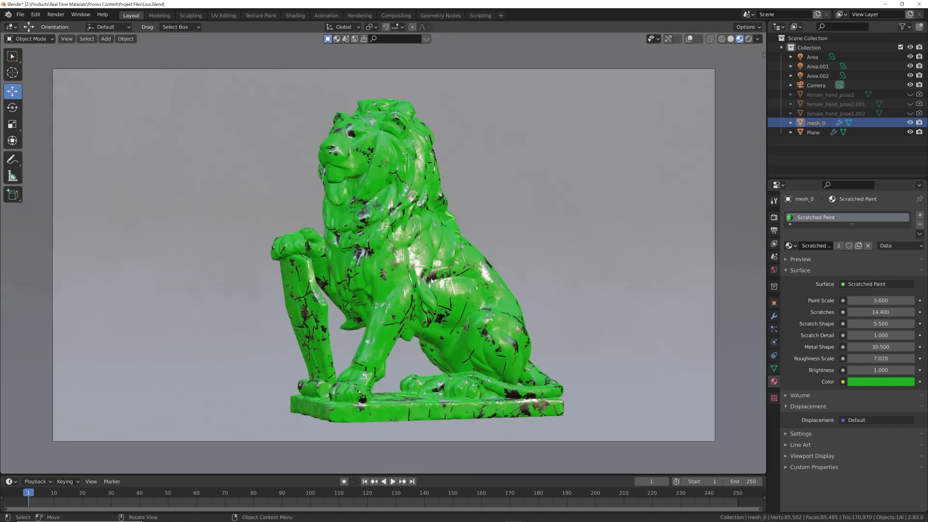
- Orbit to view the lion from the side, then return to the camera view
key(KP_0)
middle_drag(442, 292, 532, 255)
scroll(427, 247, up, 6)
key(KP_0)
- Apply the Galvanised steel metal material from Realtime Materials to the lion
key(shift+a)
mouse_move(465, 257)
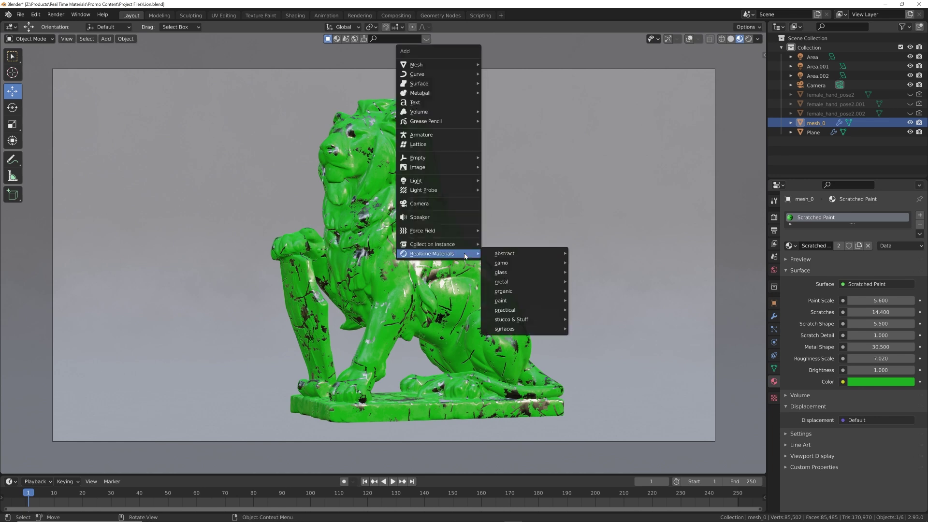
mouse_move(504, 283)
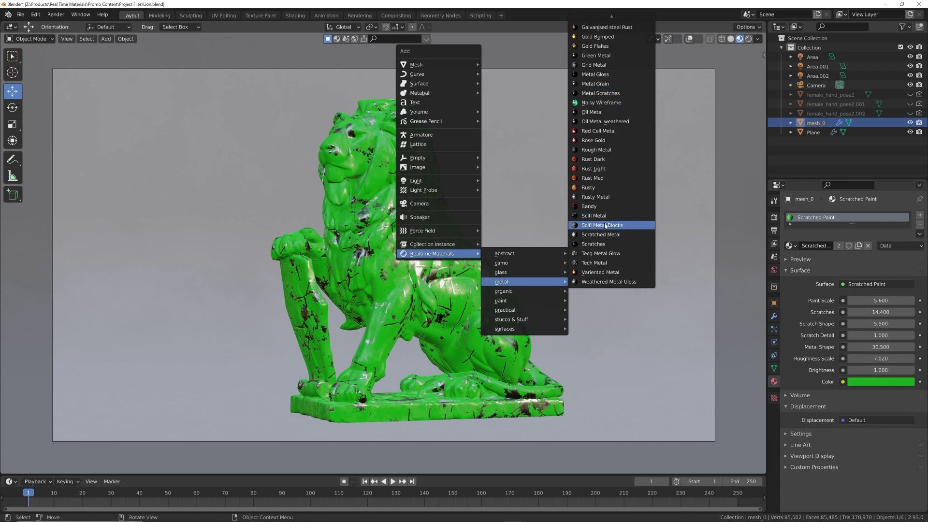
click(604, 197)
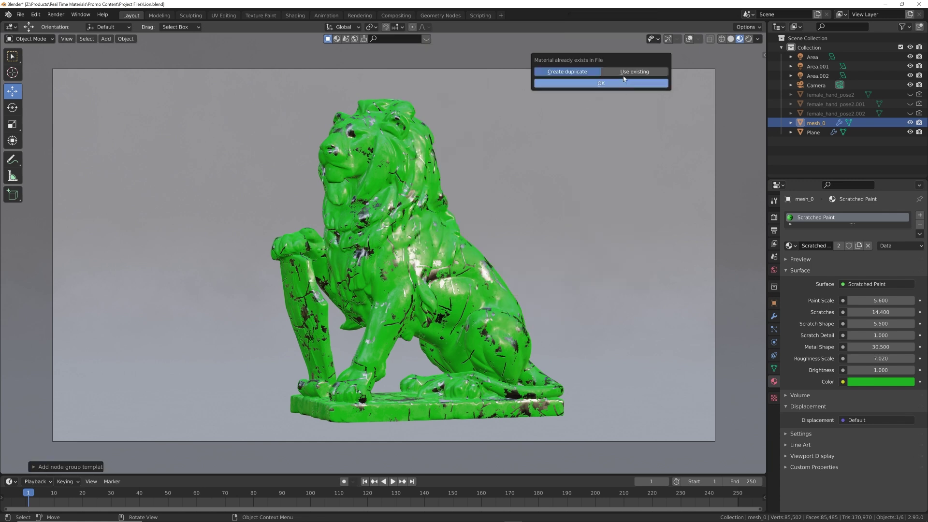
click(623, 74)
- Apply the practical Marble Tan 2 material from Realtime Materials to the lion
scroll(452, 242, up, 6)
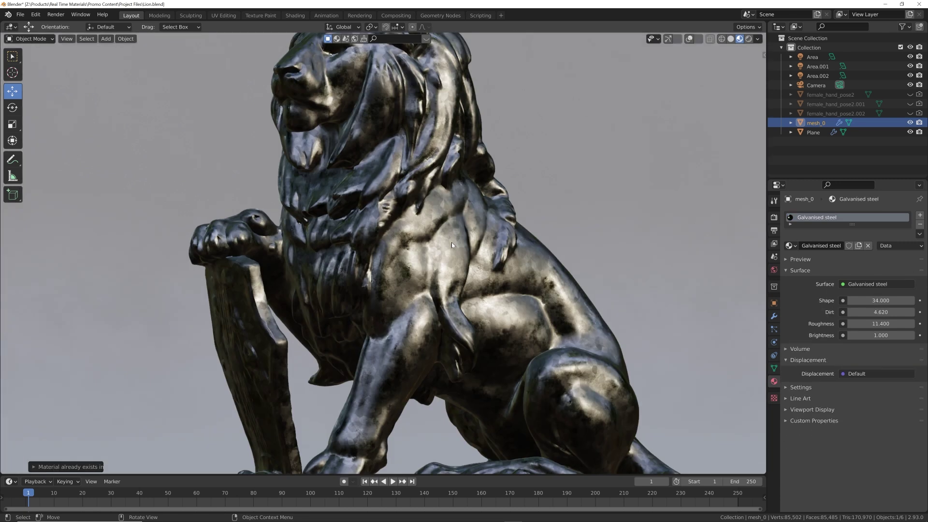
scroll(379, 239, down, 8)
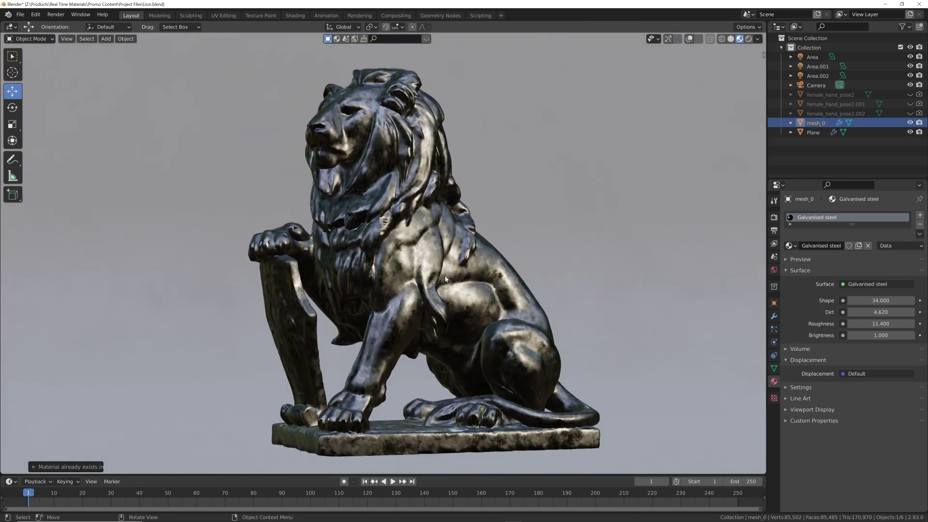
key(shift+a)
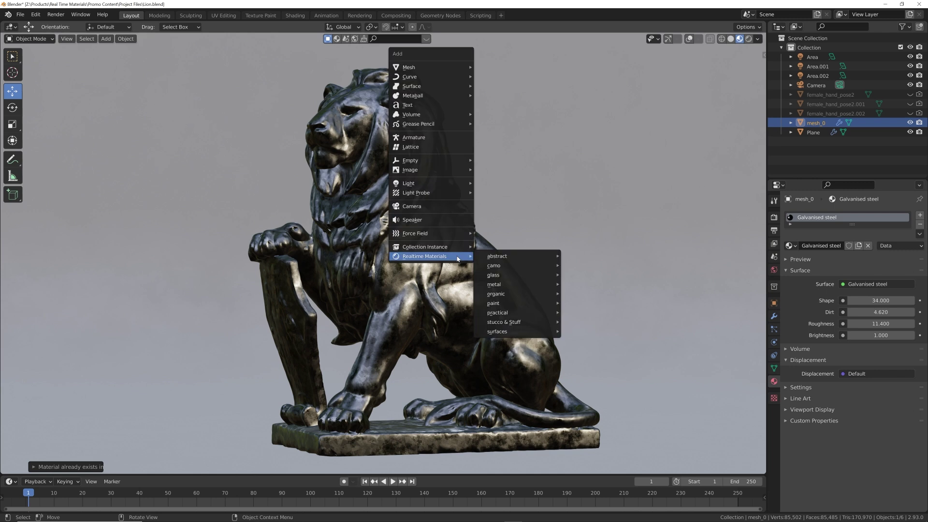
mouse_move(521, 326)
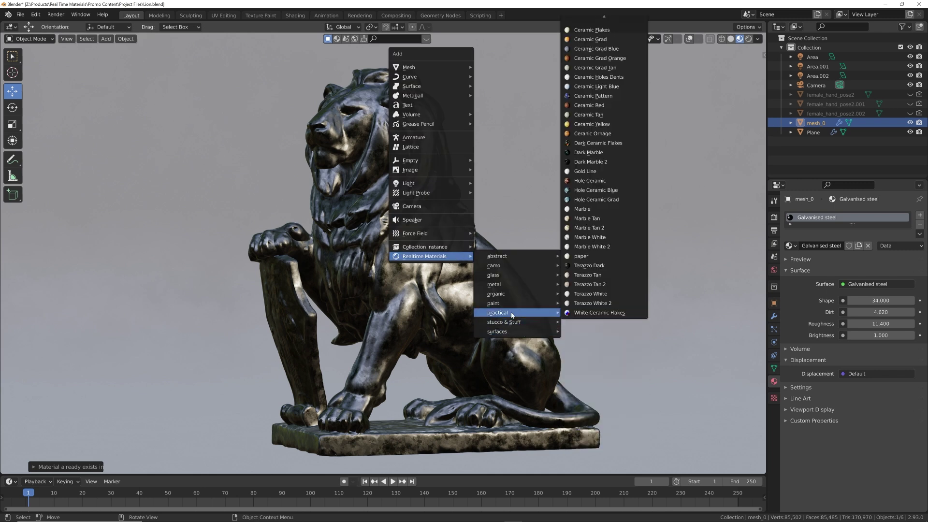
click(594, 228)
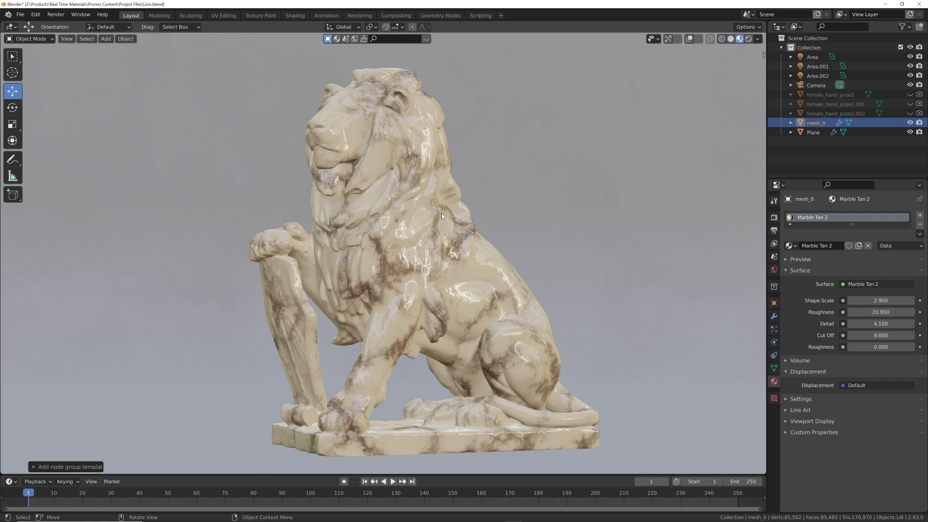
- Replace the tan marble with the practical Marble White material and orbit out to the backdrop
key(shift+a)
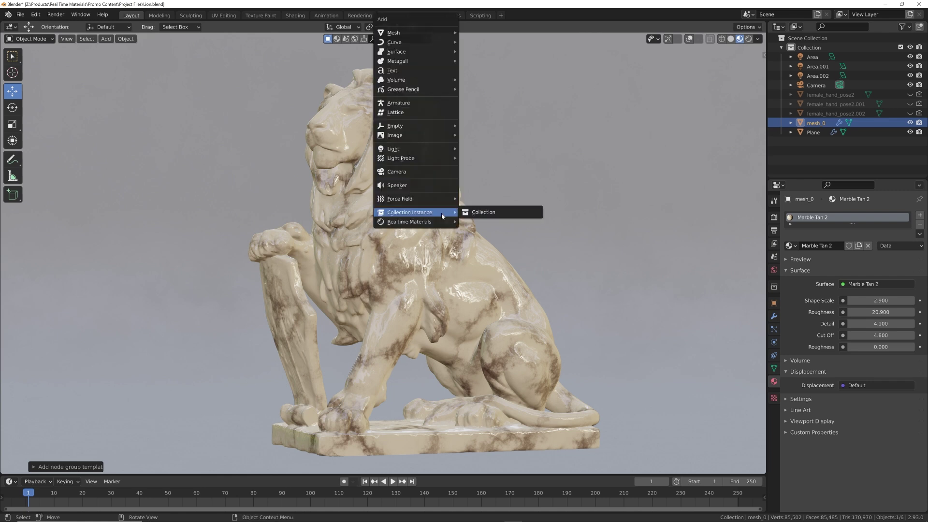
mouse_move(437, 221)
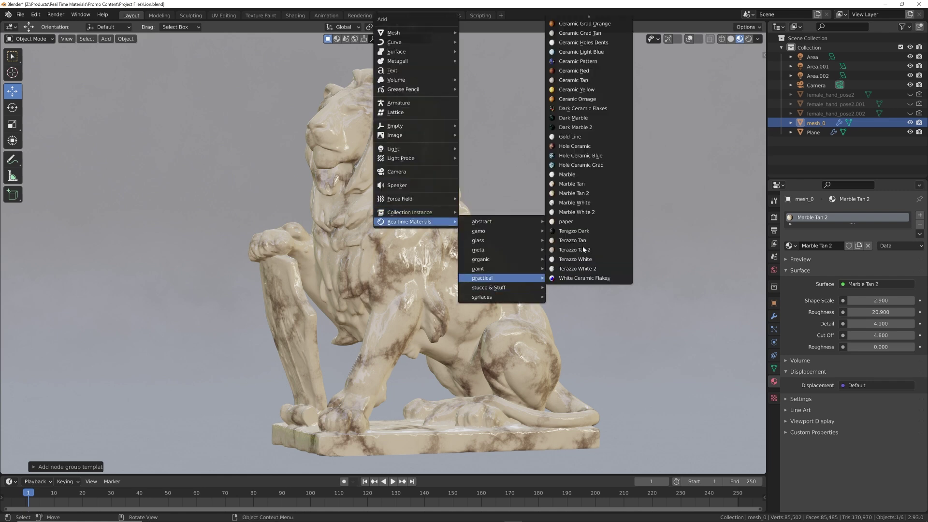
click(580, 203)
scroll(483, 266, down, 8)
middle_drag(402, 307, 459, 309)
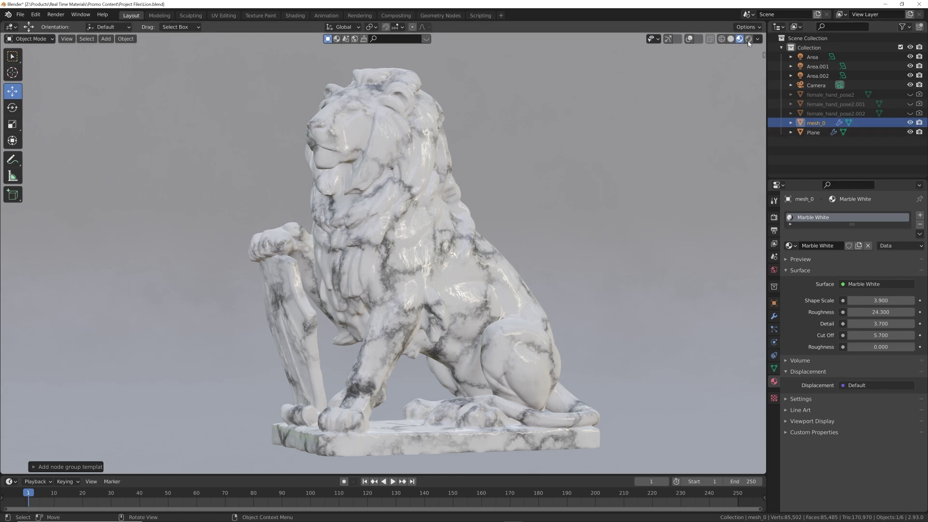
- Show the white marble lion in Rendered shading through the camera, then open the Edit menu
click(748, 39)
key(KP_0)
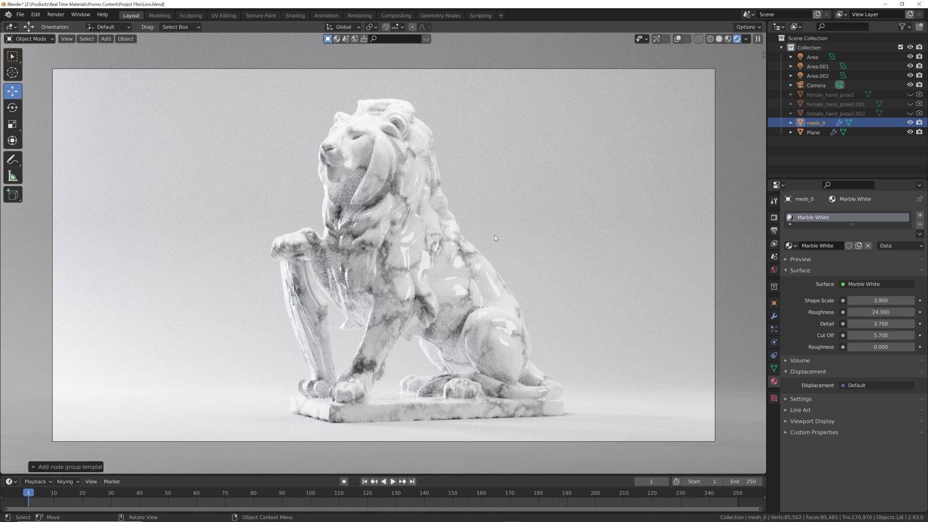
click(36, 14)
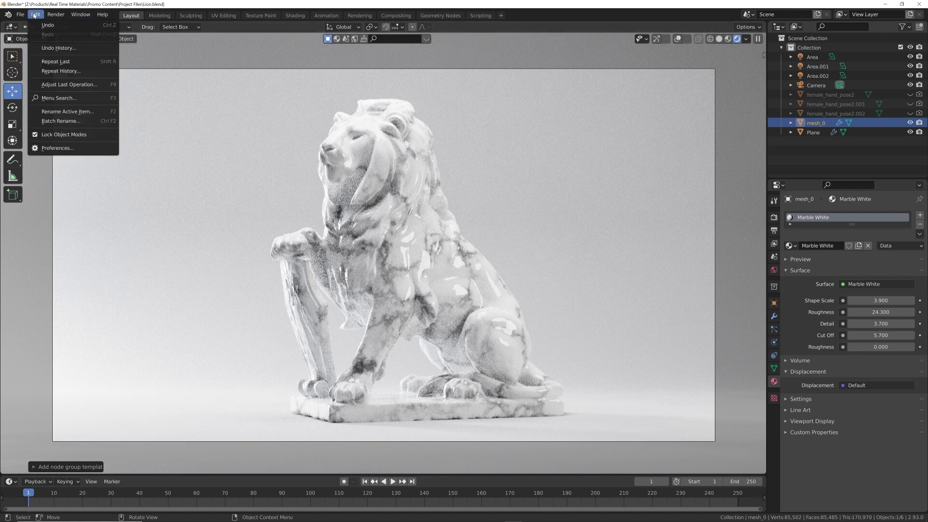
click(66, 150)
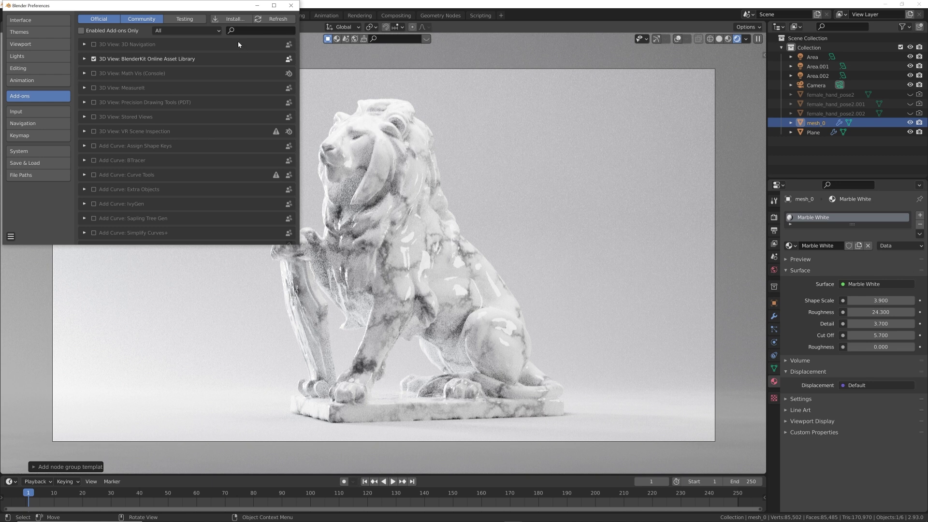
click(25, 69)
click(29, 95)
click(258, 35)
text(REAL)
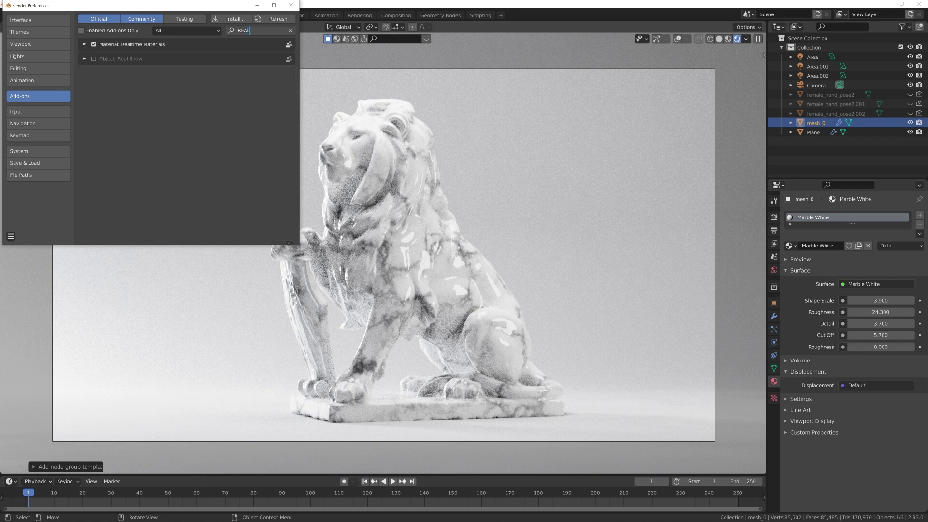
key(Return)
click(84, 44)
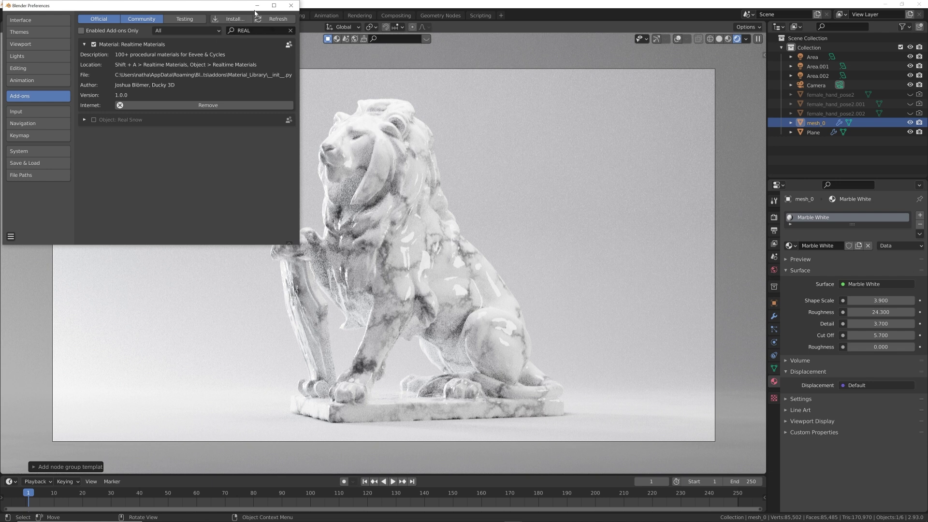
click(289, 5)
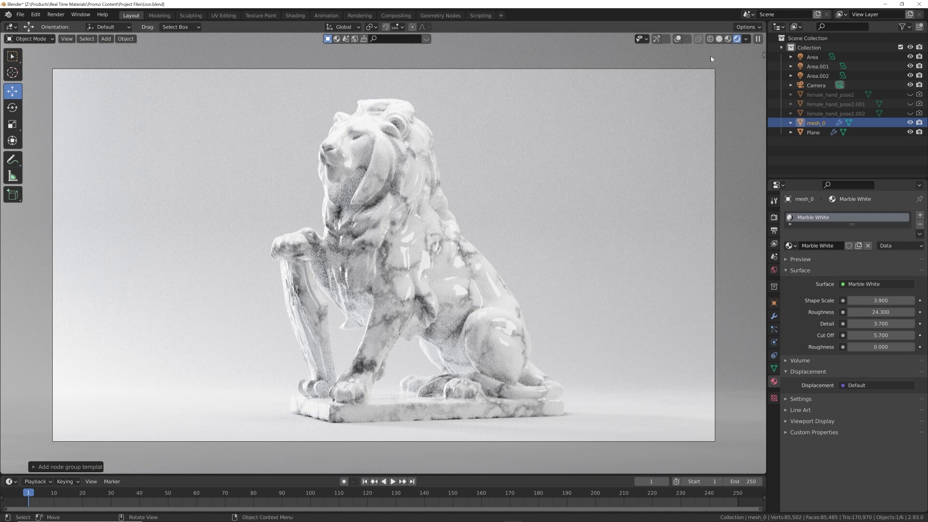
- In Material Preview, set the Marble White Shape Scale to 3.800 and Detail to 2.000
click(729, 39)
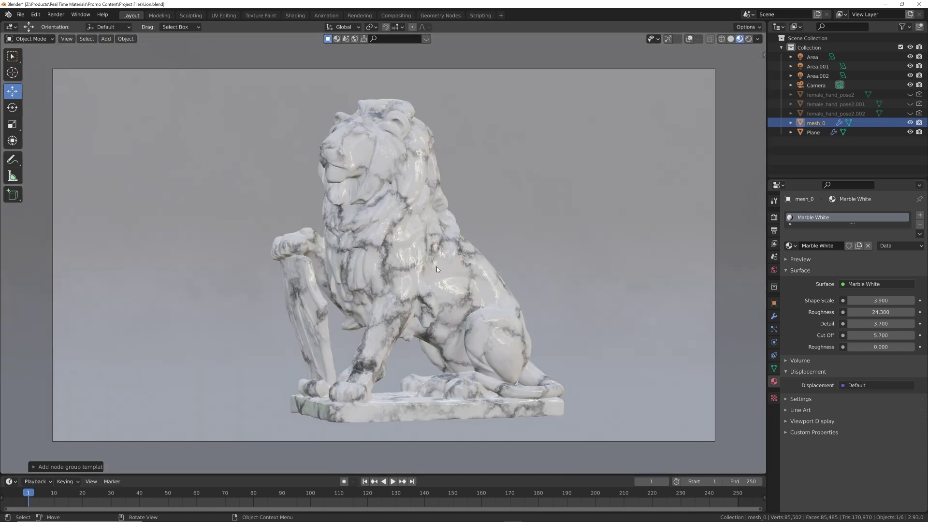
drag(880, 300, 855, 301)
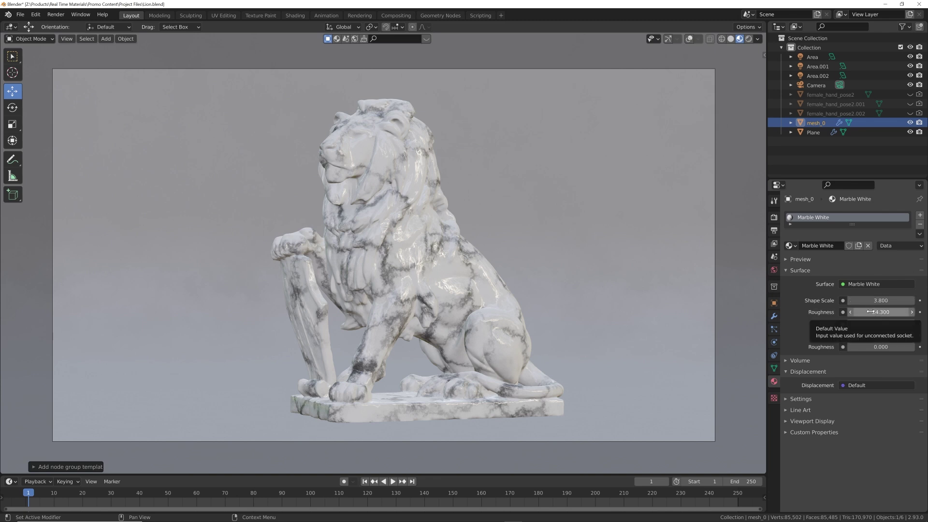
mouse_move(892, 324)
mouse_down()
mouse_move(911, 323)
mouse_move(879, 324)
mouse_up()
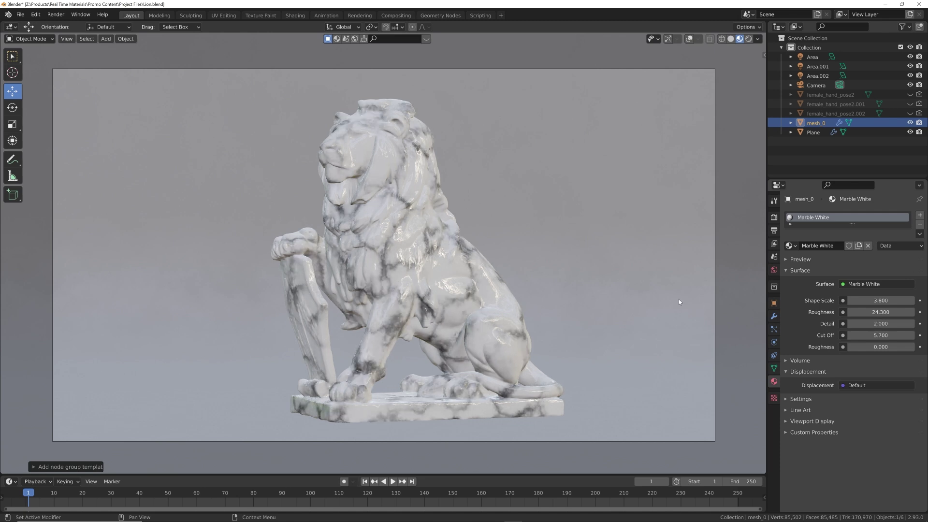
key(shift+a)
- Apply the speckled practical Terazzo Tan material to the lion and view it in Rendered shading
mouse_move(519, 255)
mouse_move(568, 281)
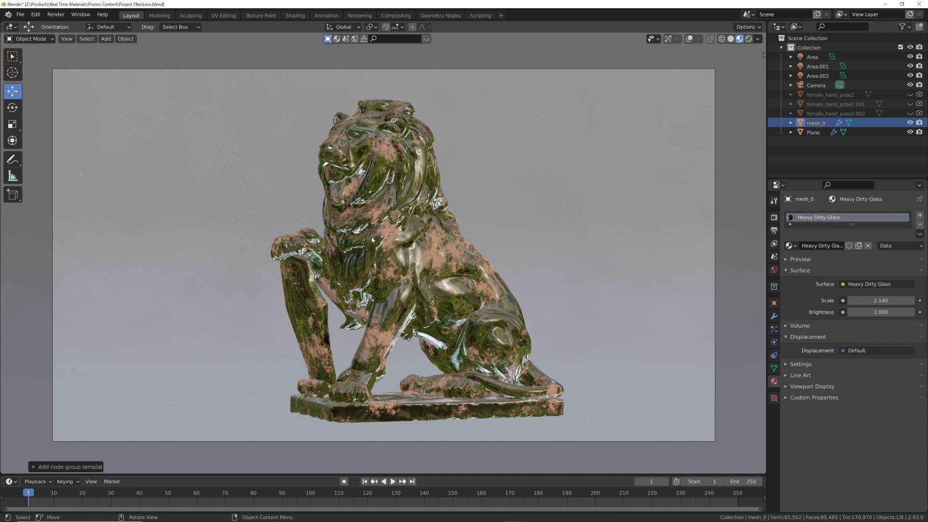
click(749, 39)
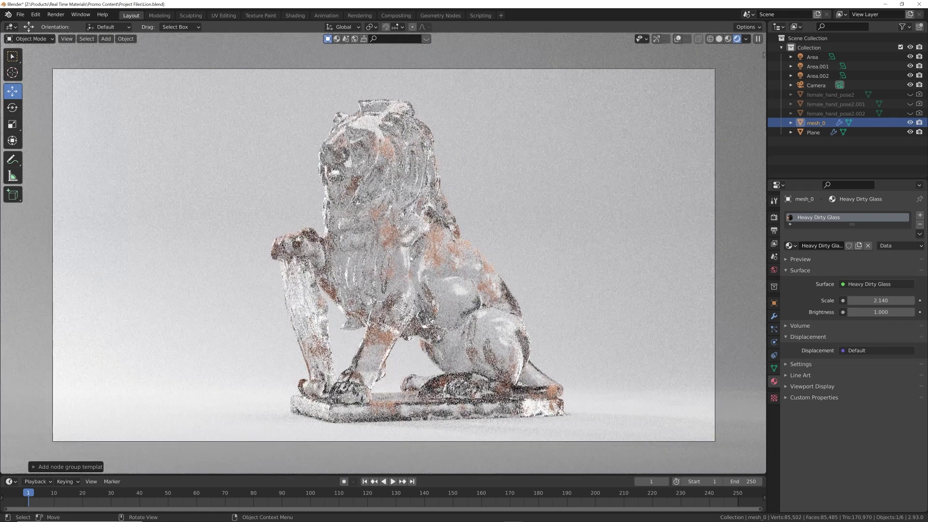
key(shift+a)
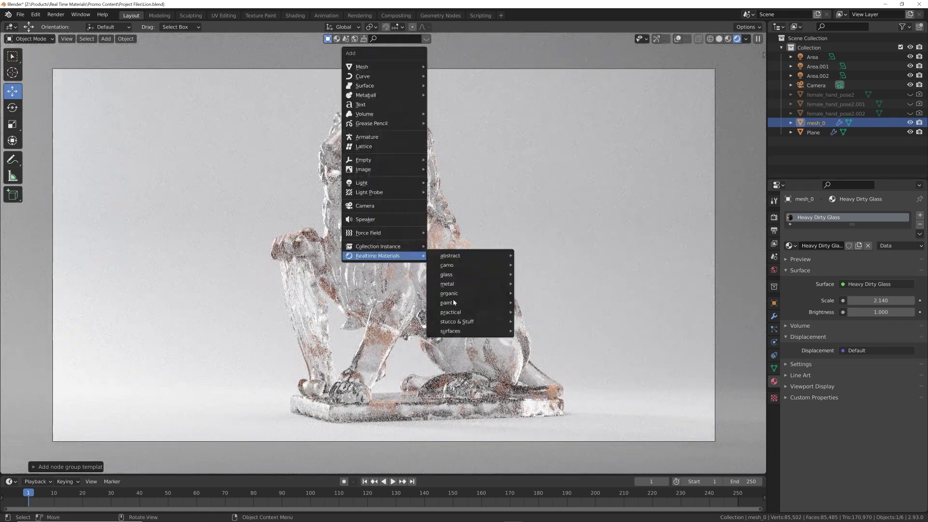
mouse_move(454, 312)
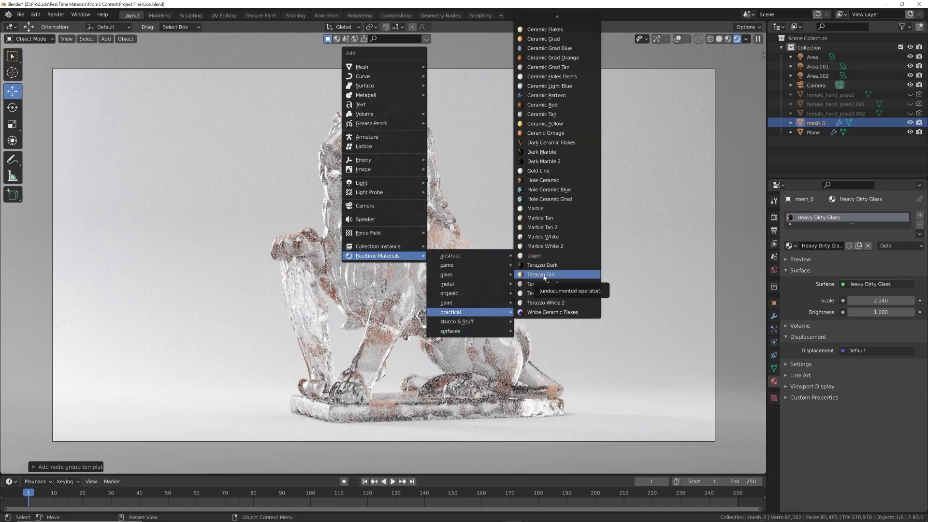
click(543, 275)
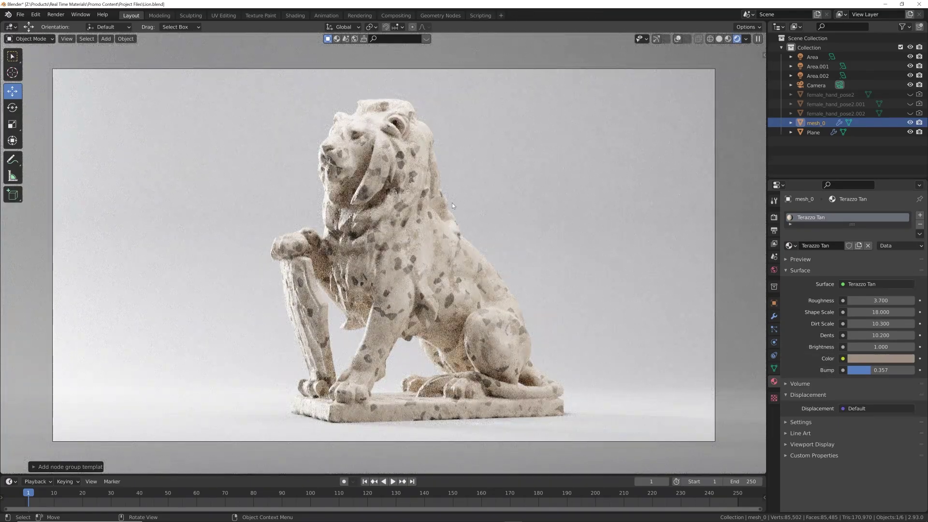
- Apply the abstract Gloss Center material and change its blue second base colour to orange
key(shift+a)
key(shift+a)
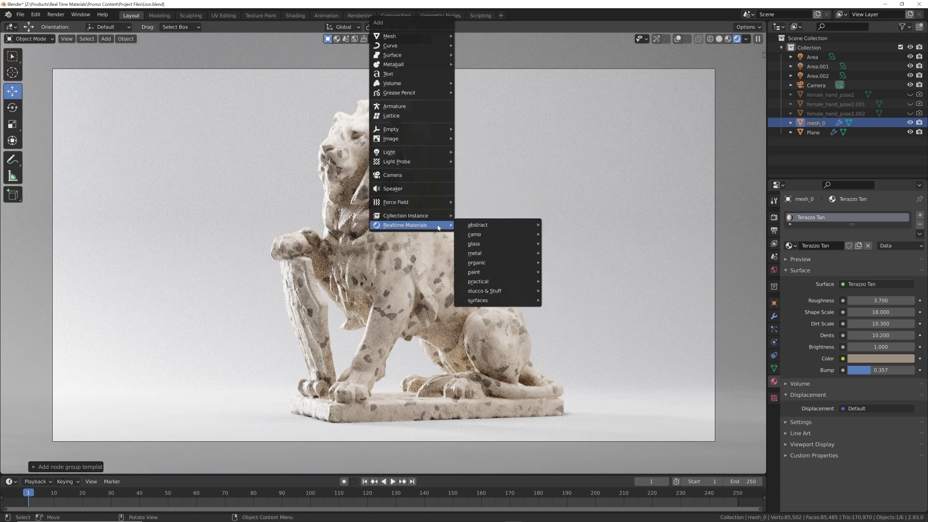
mouse_move(479, 235)
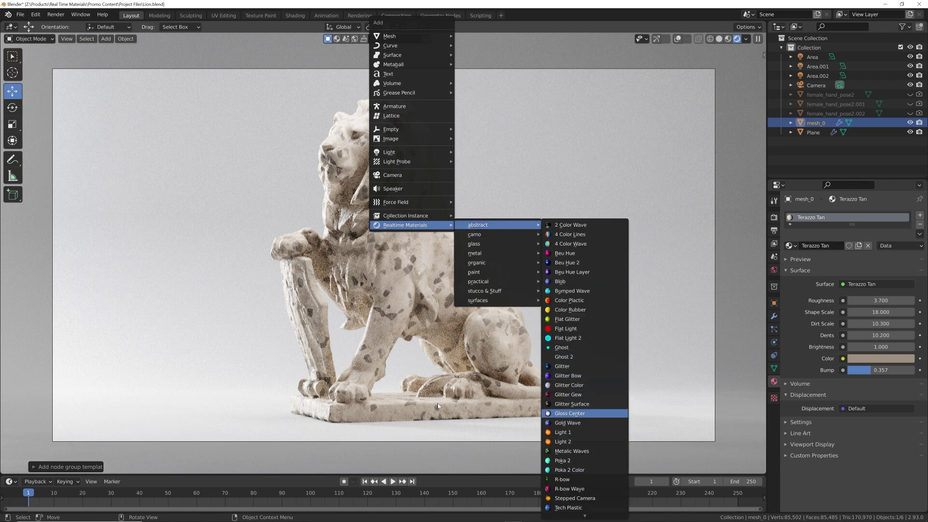
key(Return)
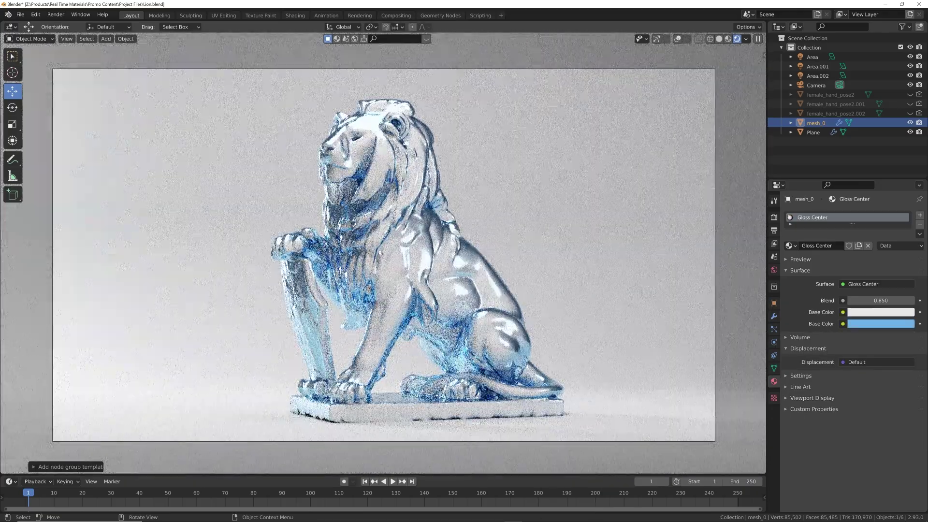
click(881, 323)
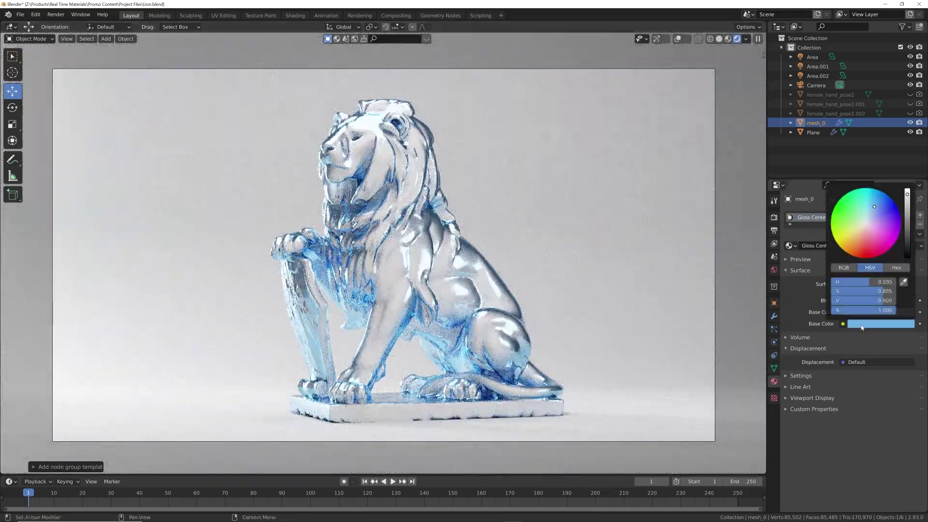
click(855, 241)
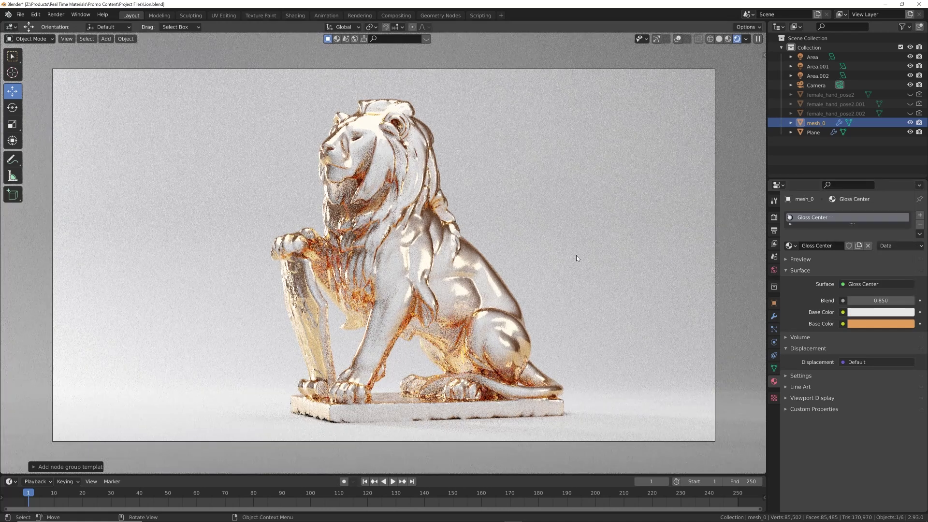